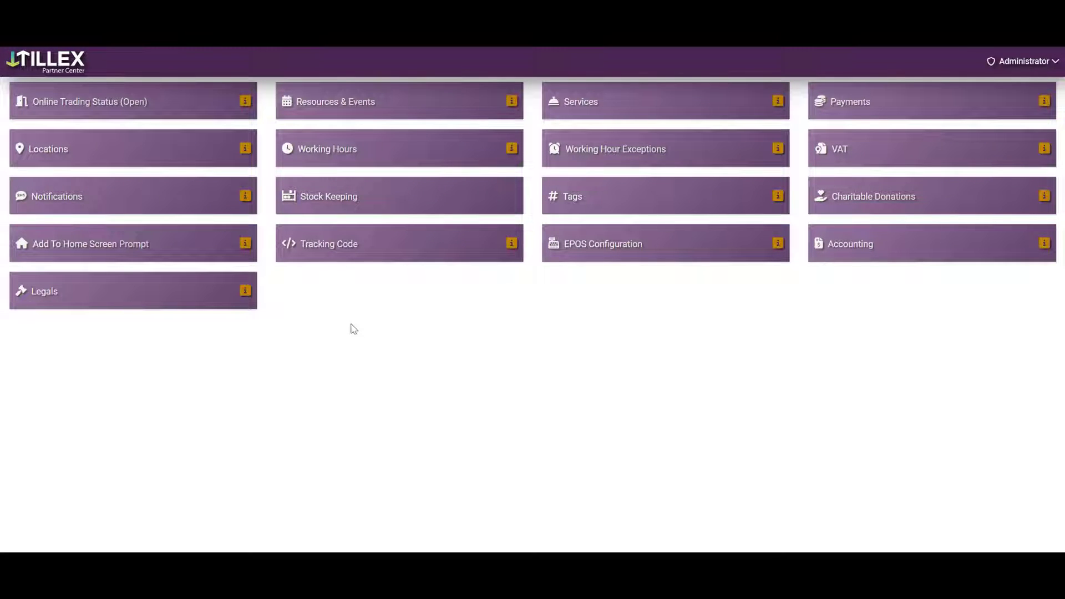
Step: Open EPOS Configuration and select terminal SD11 in the EPOS Terminals list
left_click(637, 252)
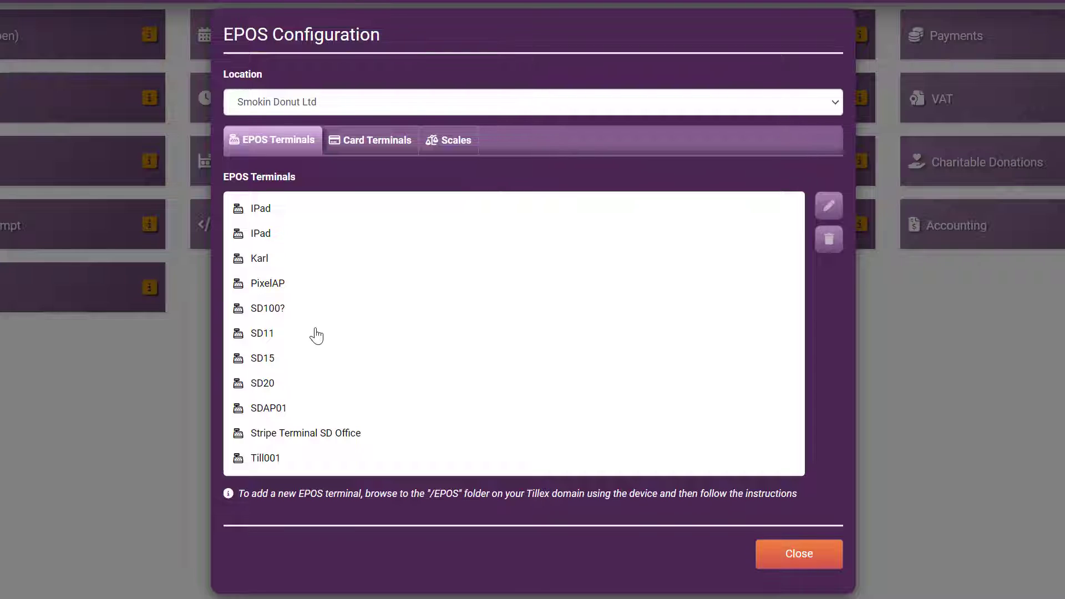
left_click(267, 336)
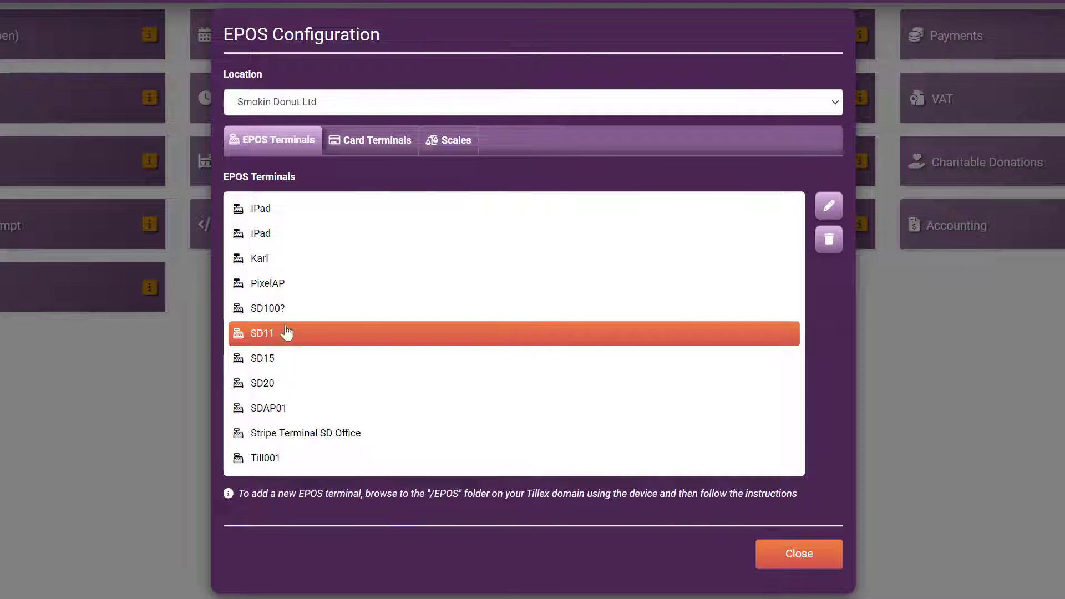
Step: Edit terminal SD11 and start a new entry on its Scales tab
left_click(824, 212)
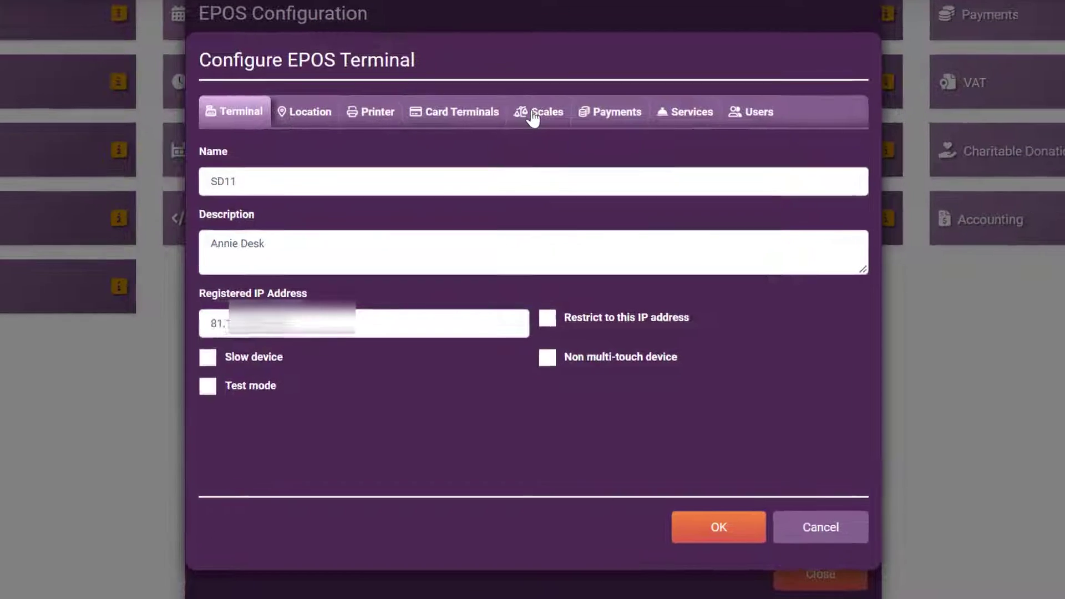
left_click(534, 131)
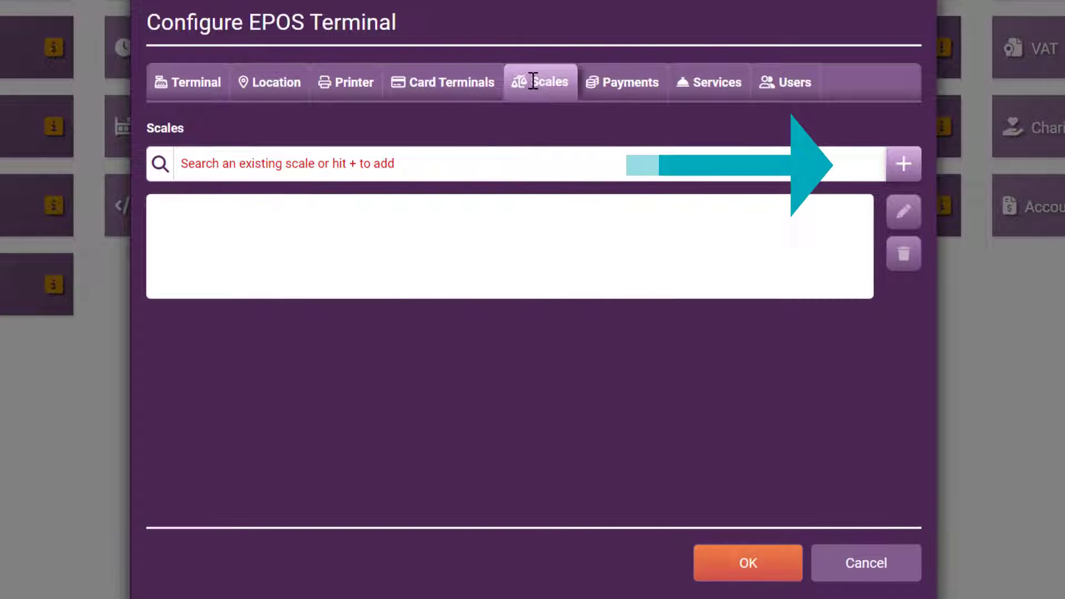
left_click(902, 165)
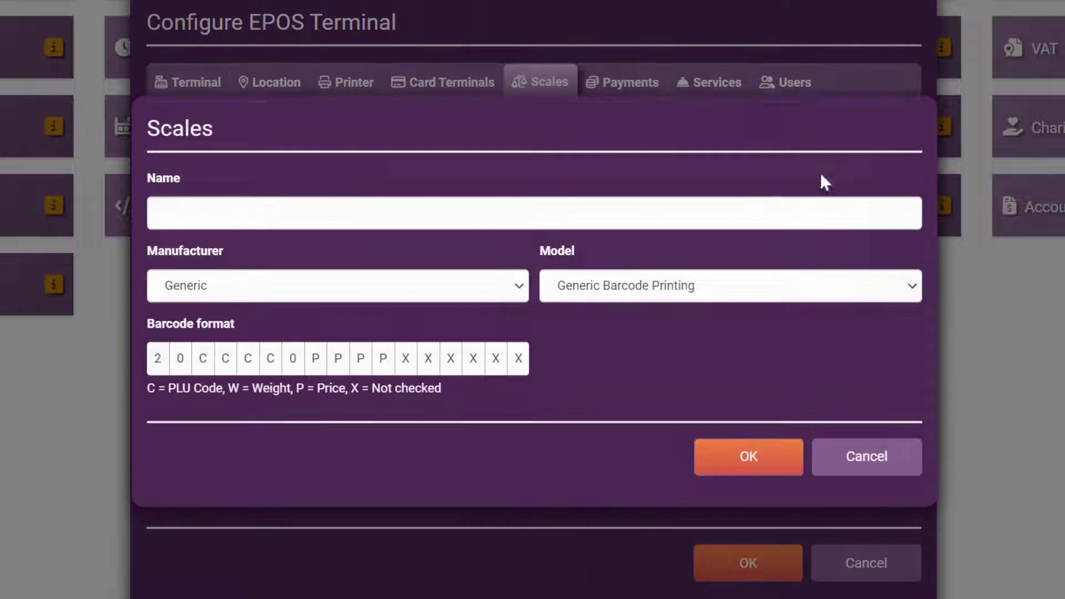
Step: Name the new scale DS-782, with manufacturer DIGI and model DS-782
left_click(612, 207)
type("DS-782")
left_click(518, 285)
left_click(484, 326)
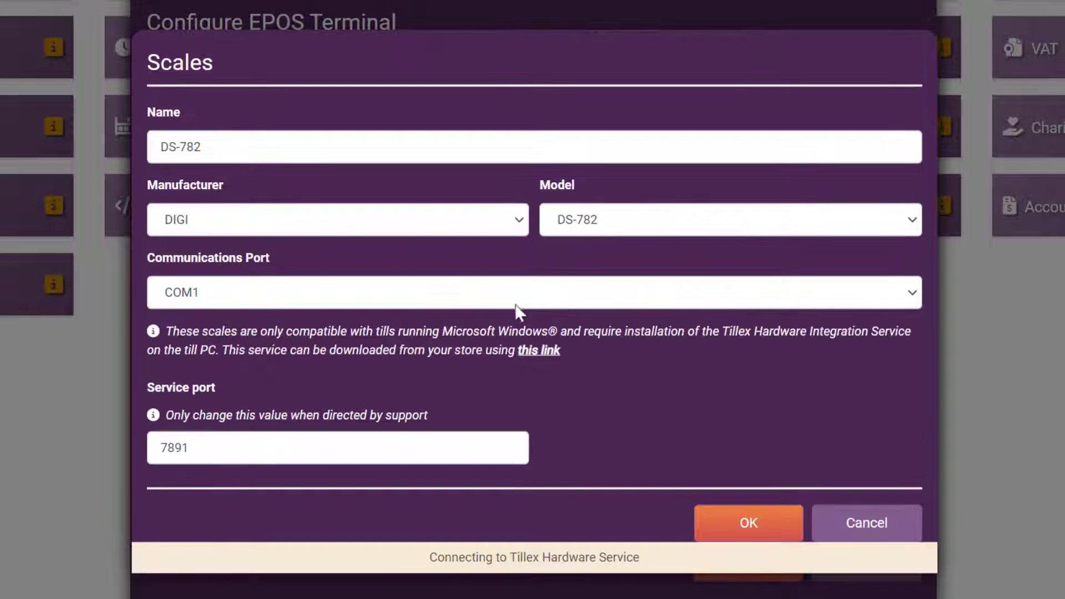
left_click(647, 226)
left_click(620, 245)
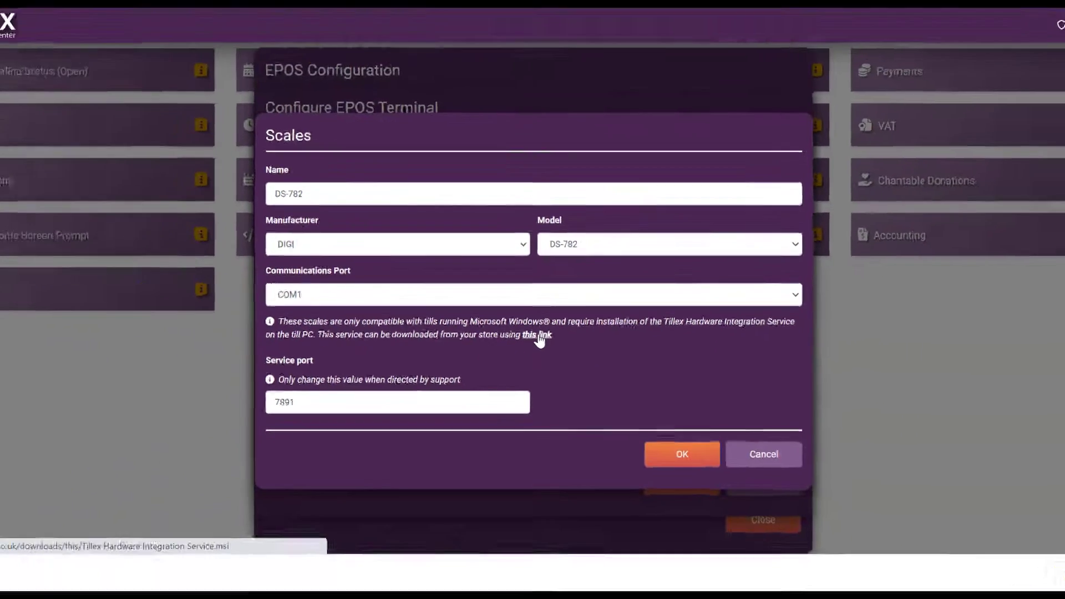
Step: Download the Hardware Integration Service MSI and run it past the unrecognised-app warning
left_click(541, 359)
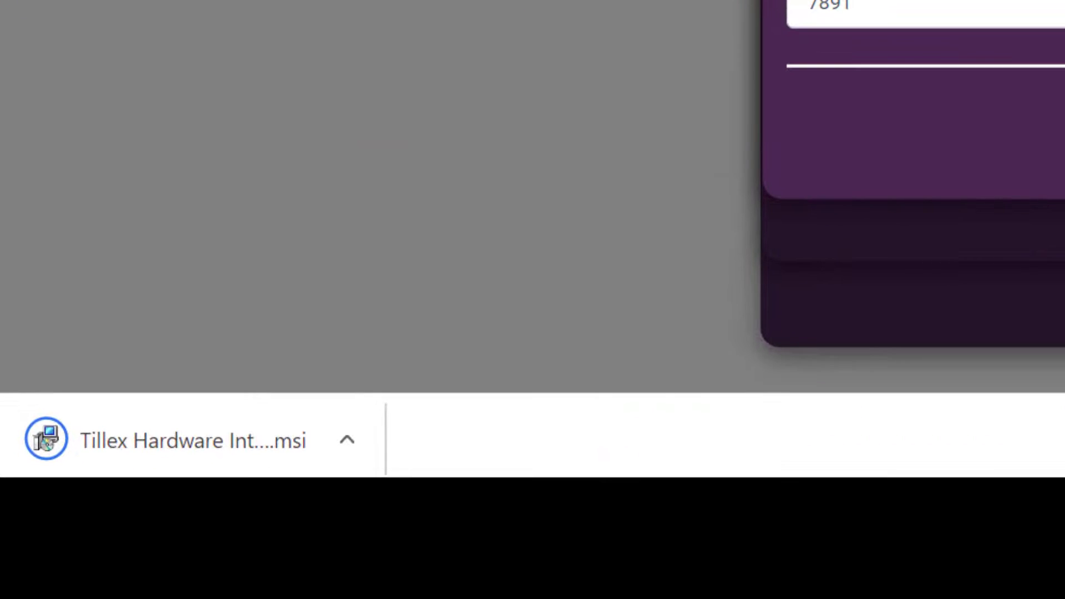
left_click(196, 439)
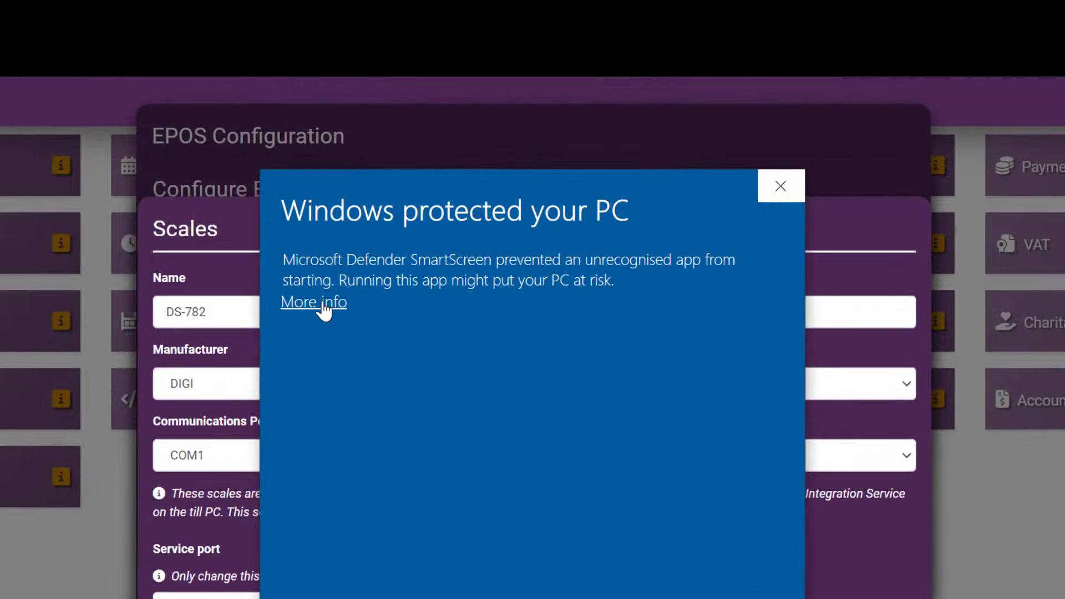
left_click(404, 185)
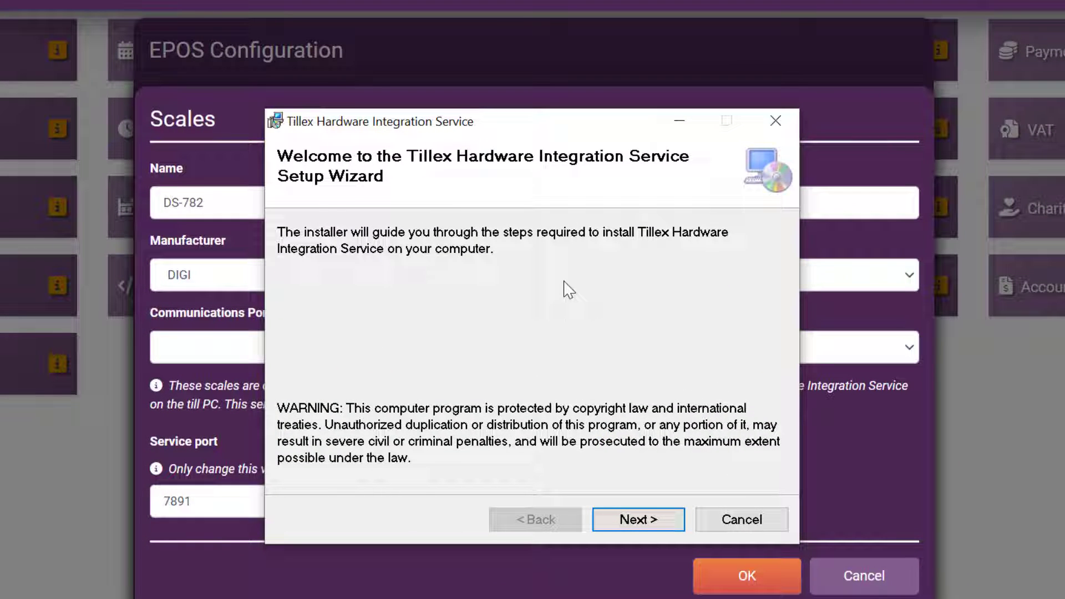
Step: Install the Hardware Integration Service, accepting the default folder on each wizard page
left_click(613, 522)
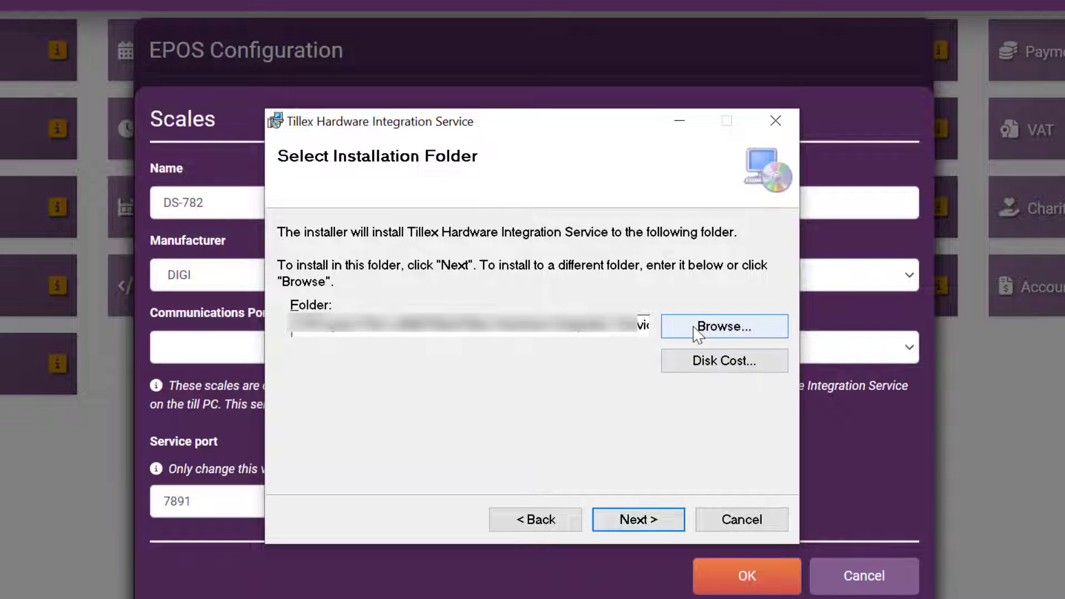
left_click(632, 521)
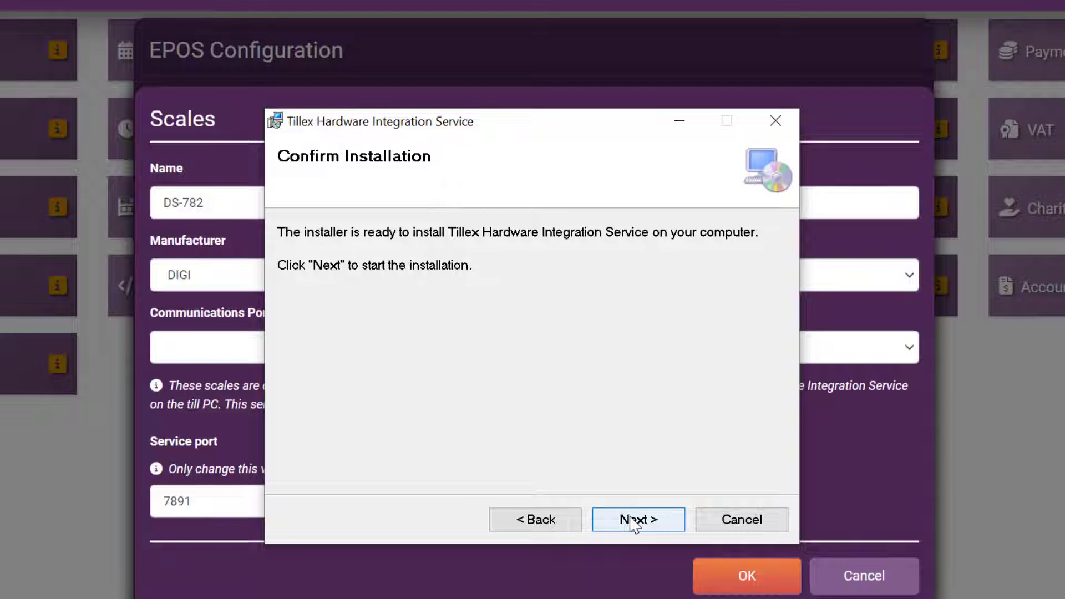
left_click(631, 516)
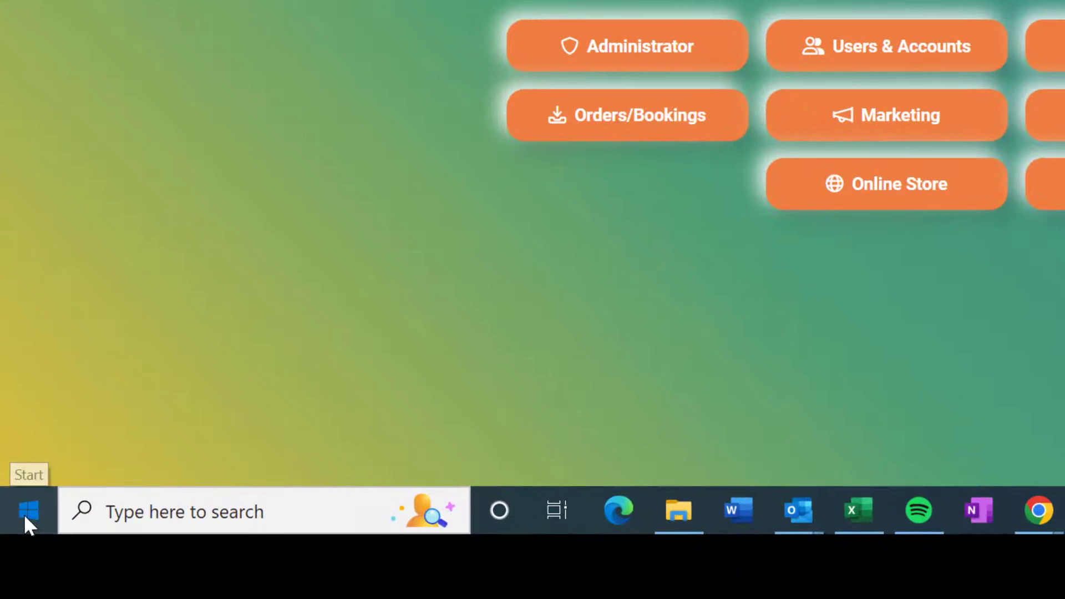
Step: Find the Windows Services app through Start search and open it
left_click(24, 514)
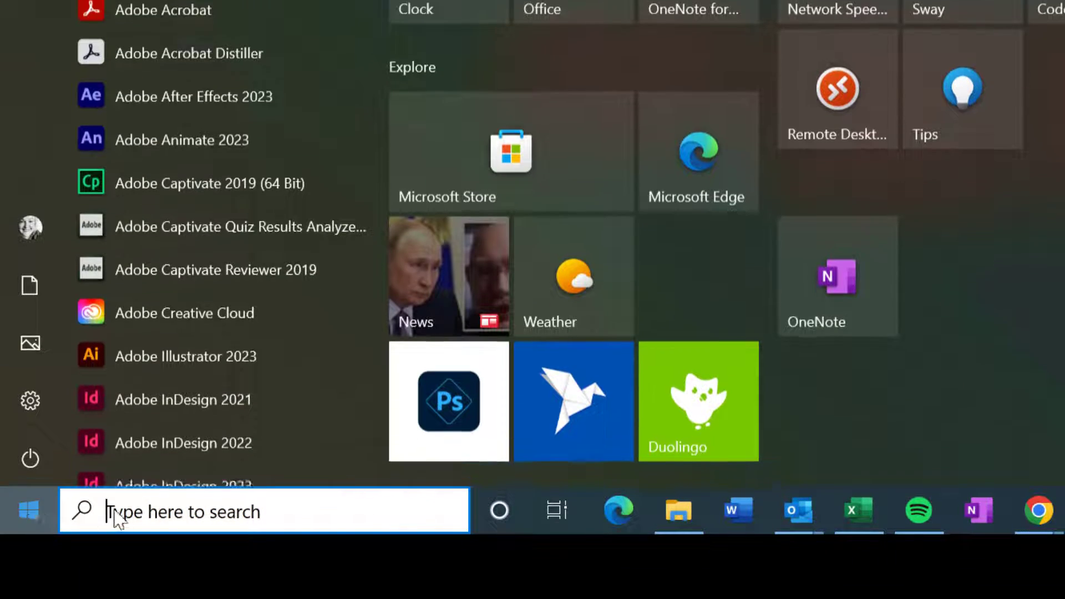
left_click(147, 511)
type("services")
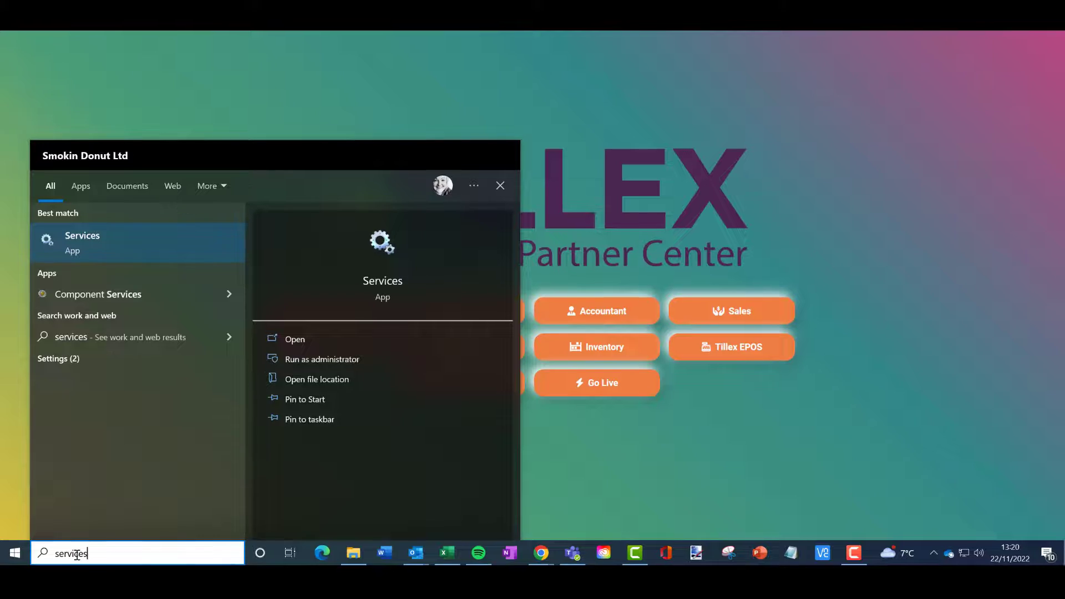
left_click(145, 248)
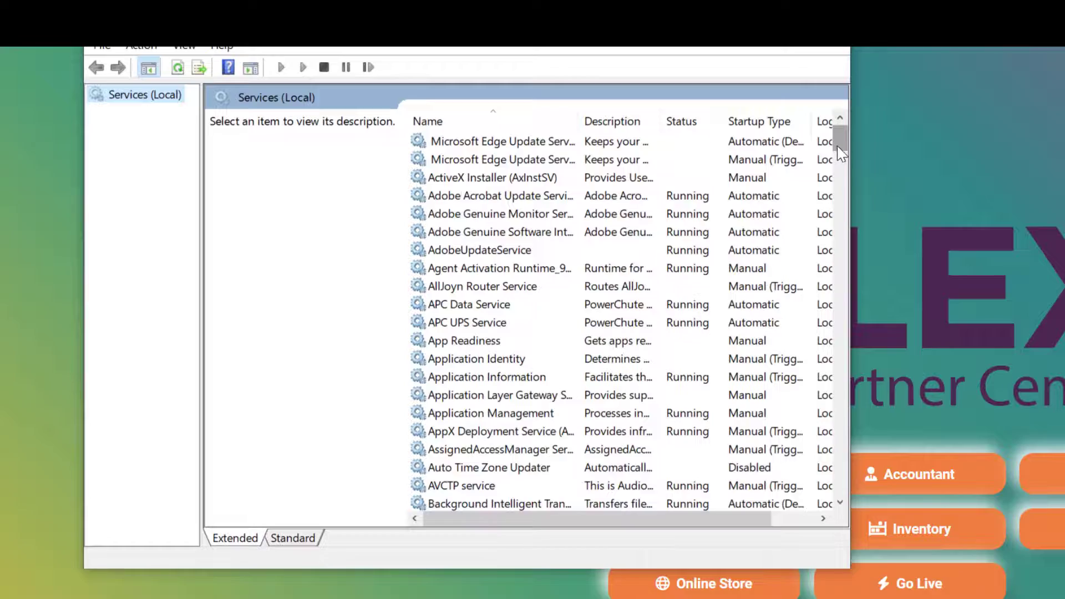
Step: Start the Tillex Hardware Integration Service from its right-click menu
left_click_drag(830, 138, 839, 398)
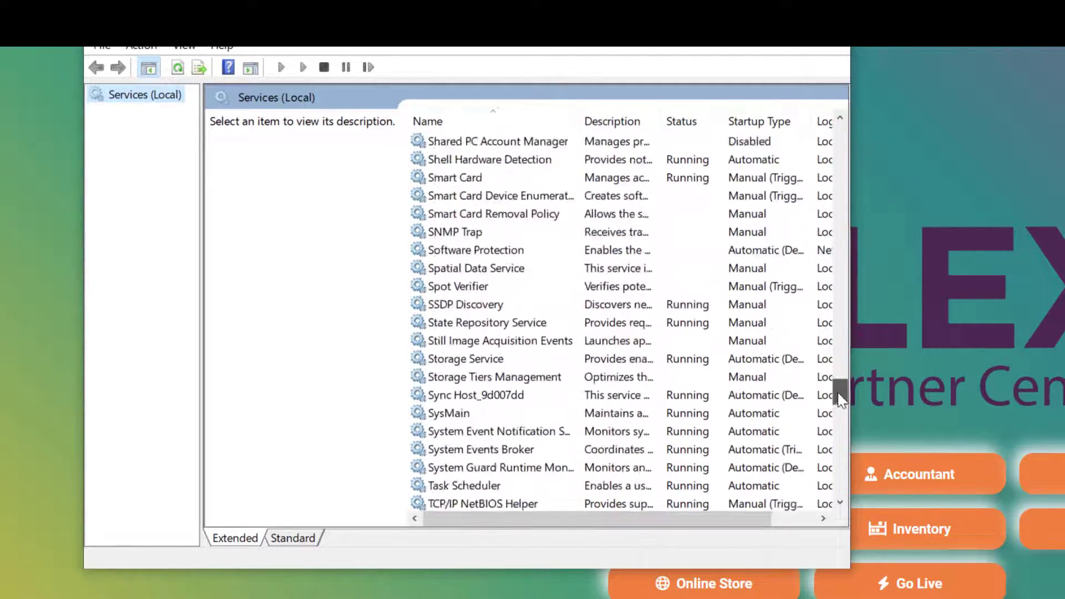
left_click_drag(840, 398, 838, 415)
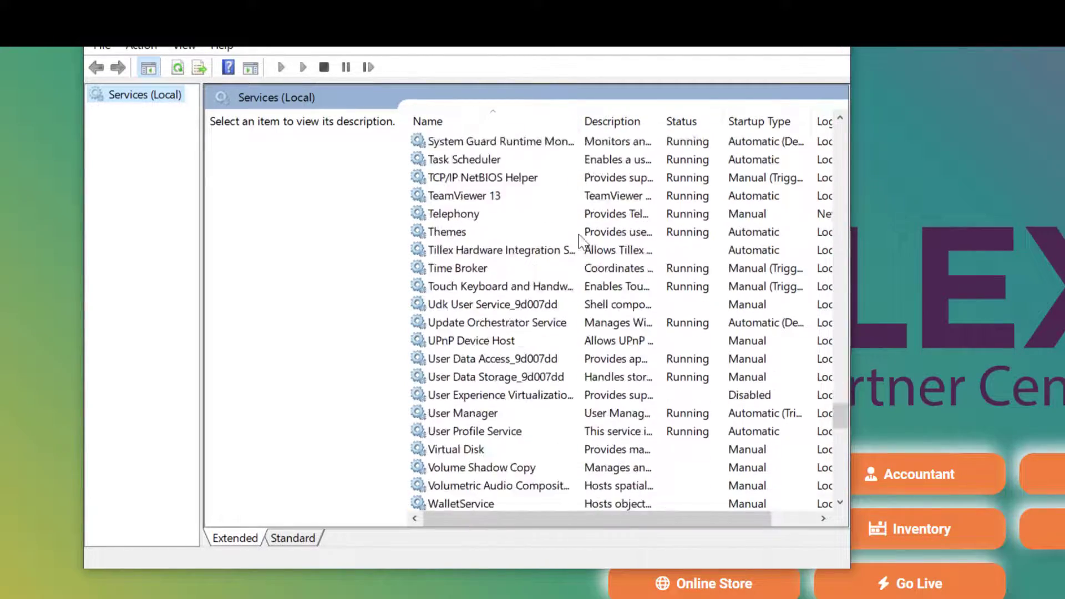
left_click(511, 253)
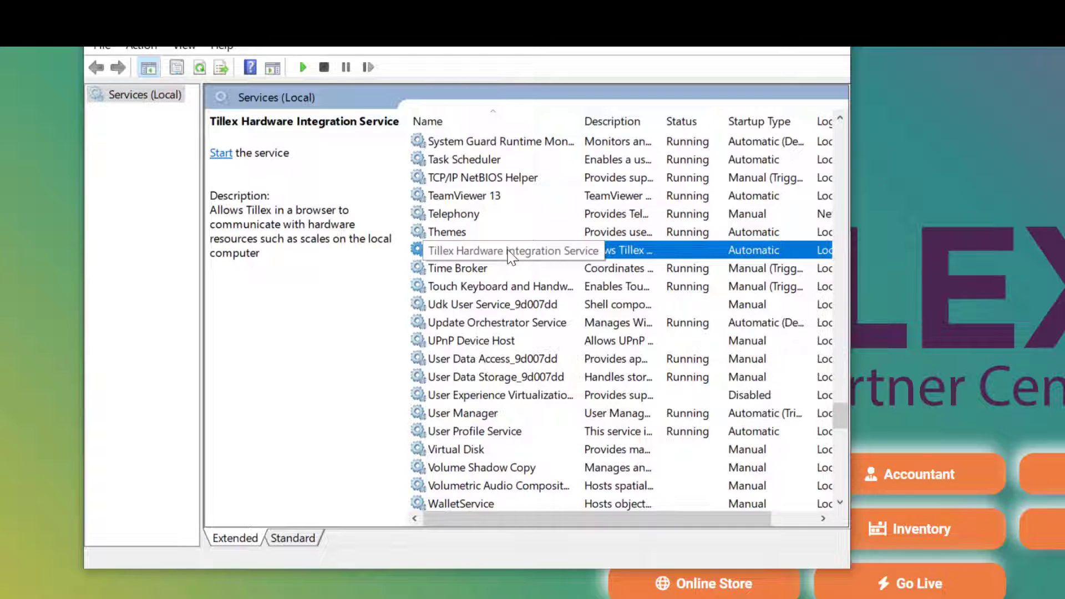
right_click(601, 250)
left_click(785, 294)
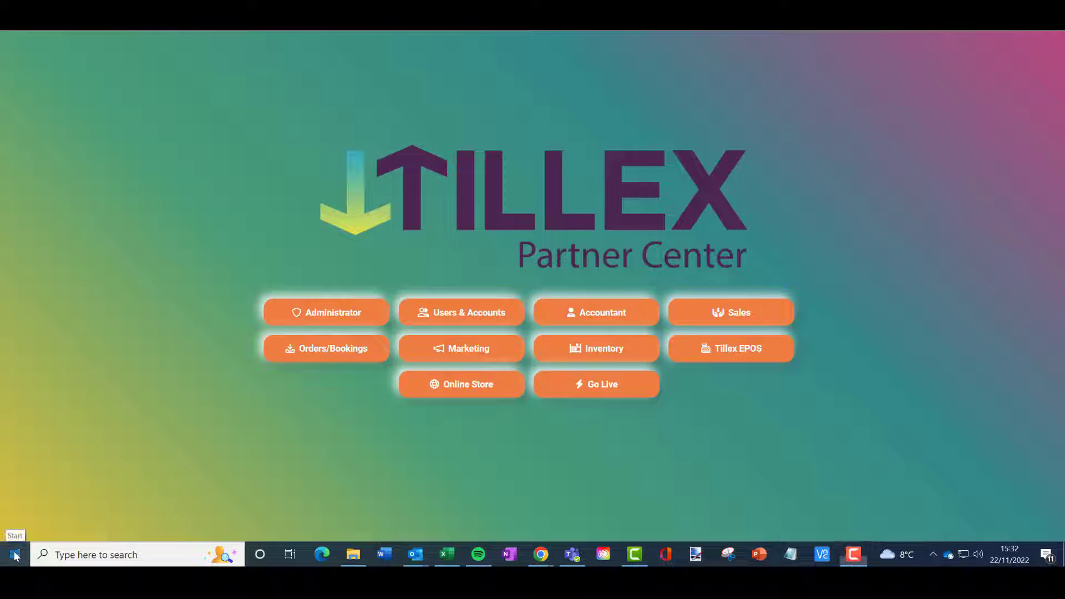
Step: Open Device Manager and expand Ports to find the Prolific USB-to-Serial port on COM4
left_click(15, 556)
type("device manager")
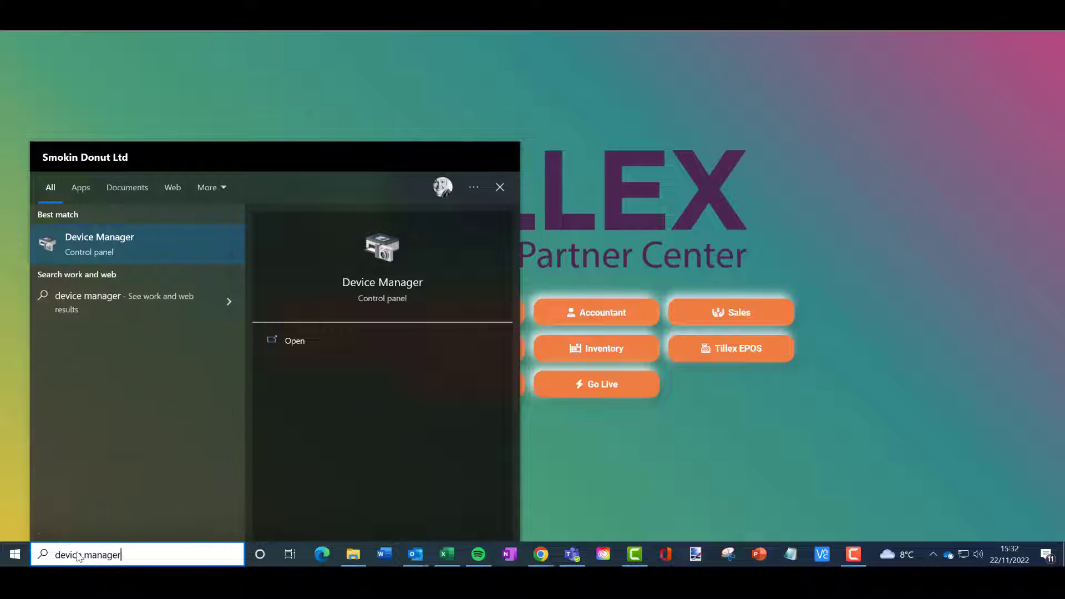
left_click(108, 251)
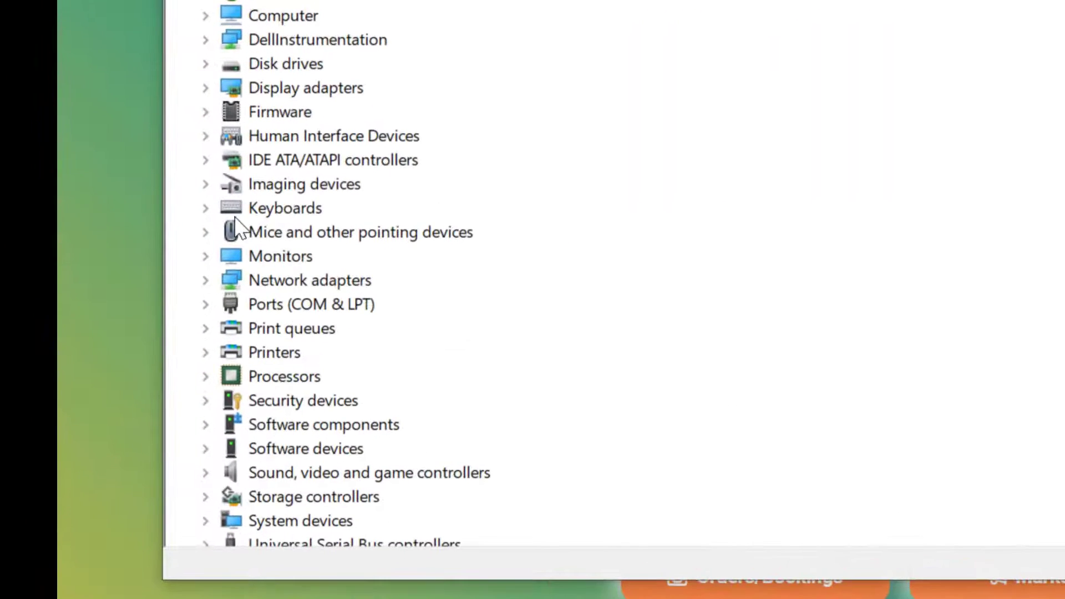
left_click(206, 305)
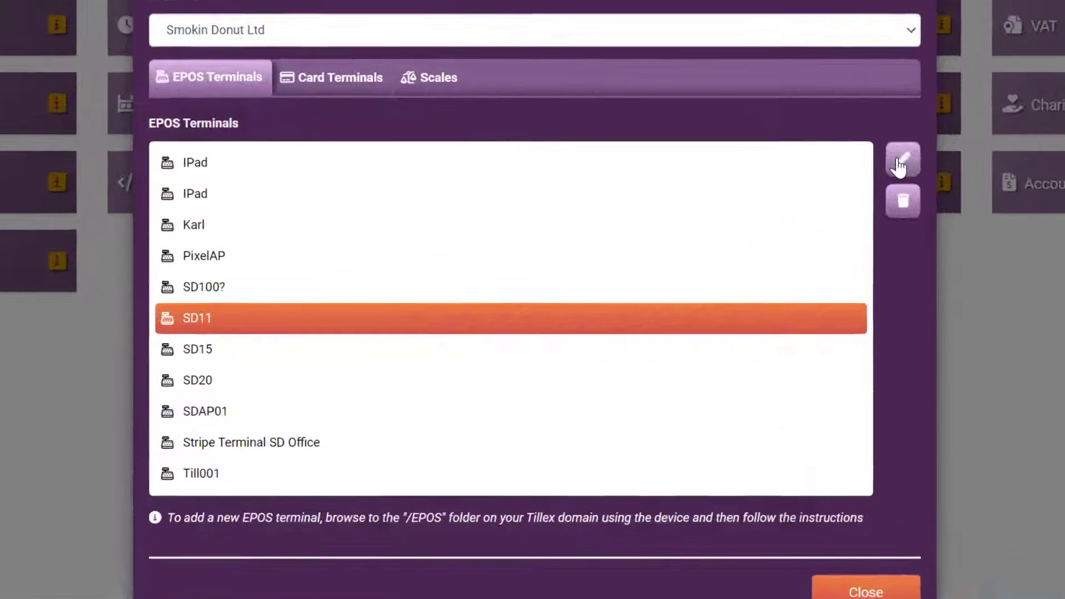
Step: Edit scale SD11-DS-782 on terminal SD11 and switch its communications port to COM4
left_click(807, 195)
left_click(541, 59)
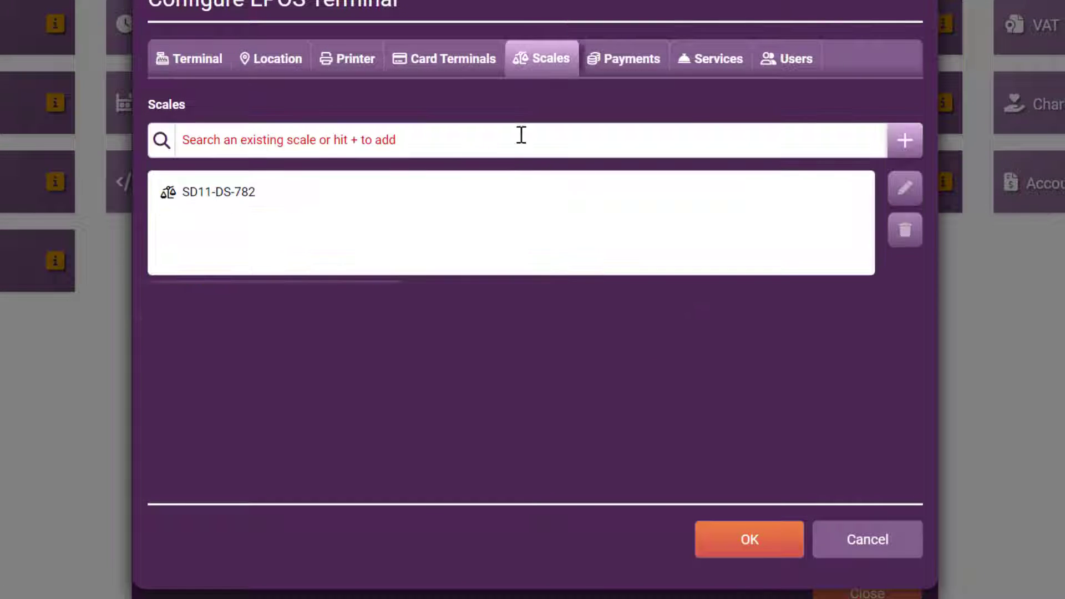
left_click(459, 216)
left_click(904, 188)
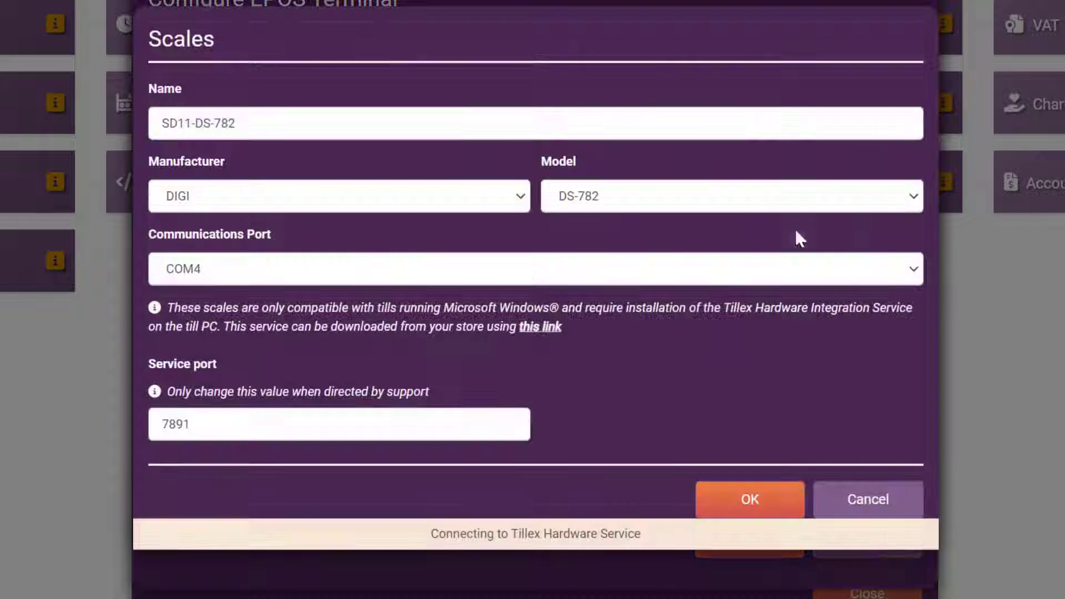
left_click(518, 277)
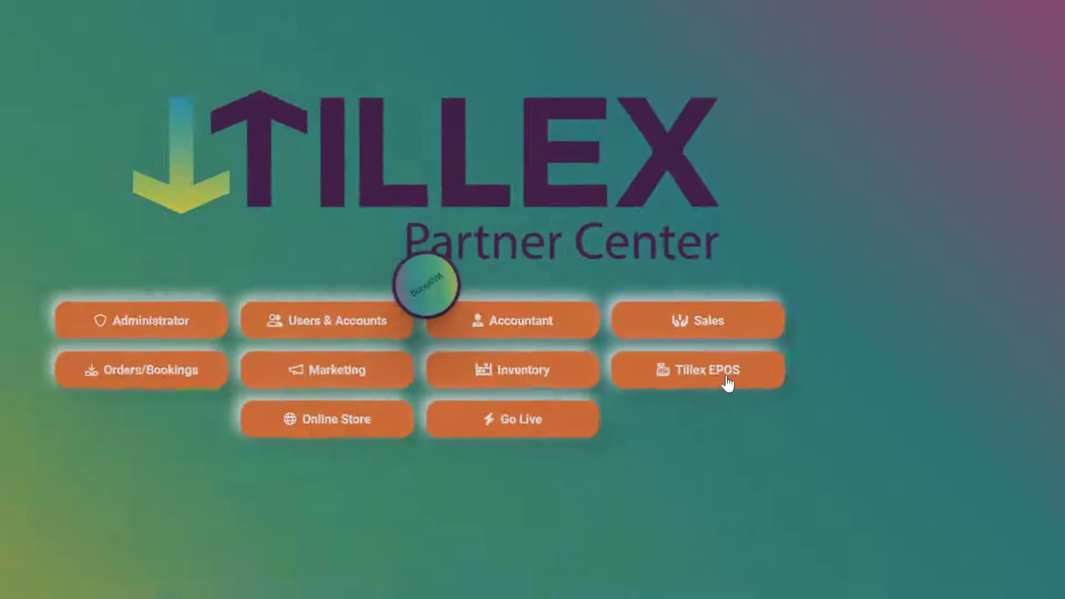
Step: Launch Tillex EPOS and enter its sales screen
left_click(727, 383)
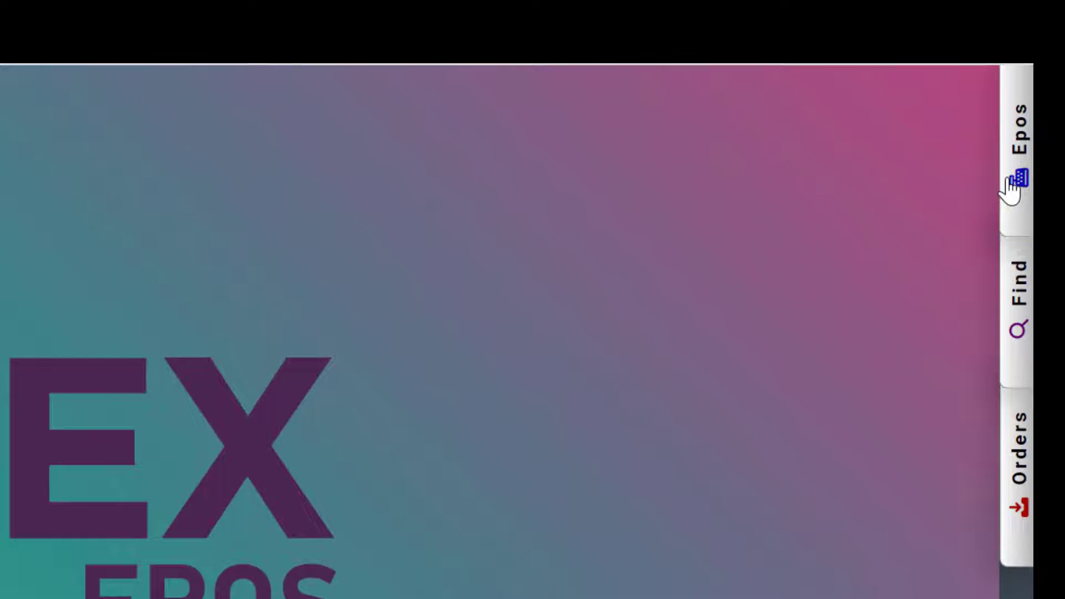
left_click(1011, 183)
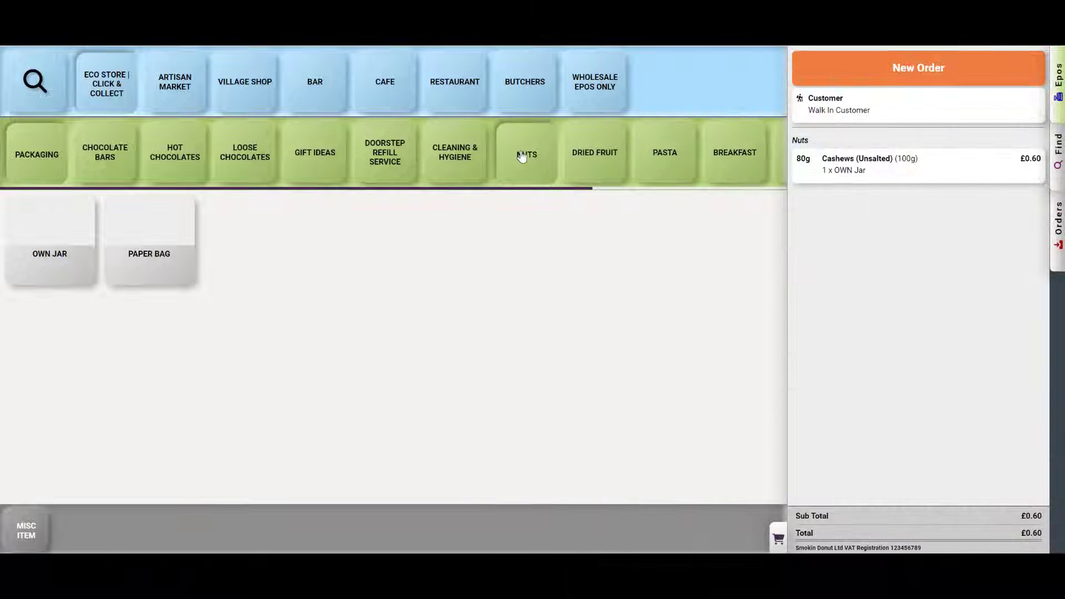
Step: Open the Cashews (Unsalted) weighing window from the NUTS category
left_click(521, 155)
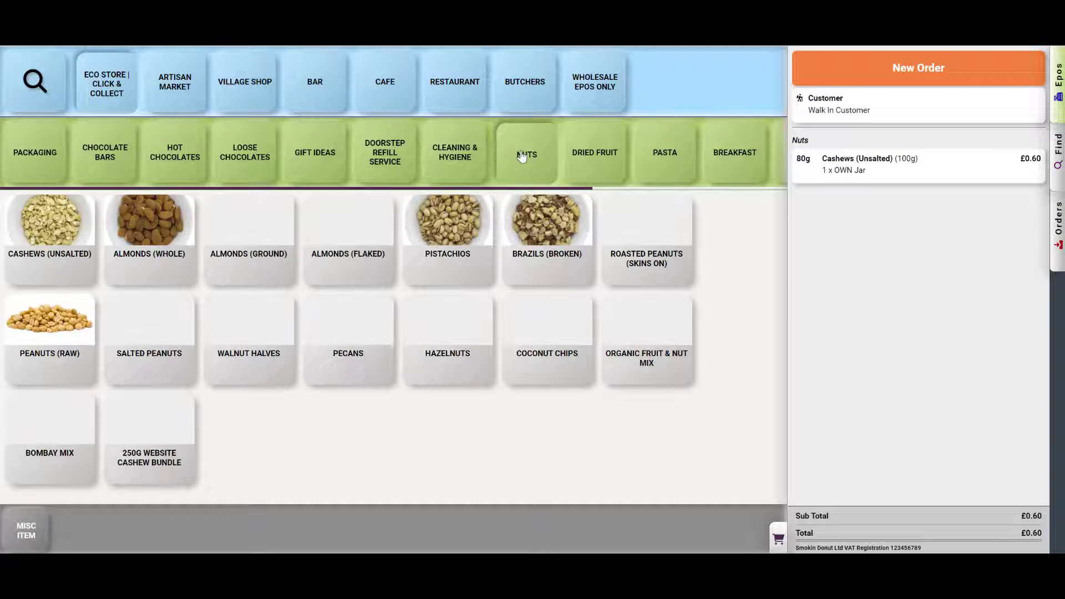
left_click(65, 248)
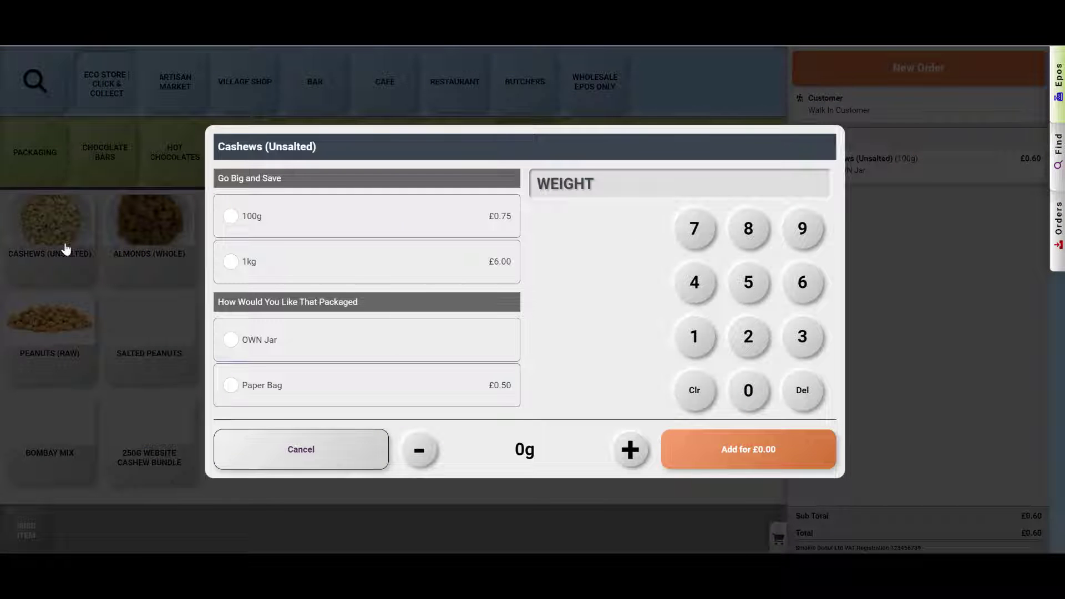